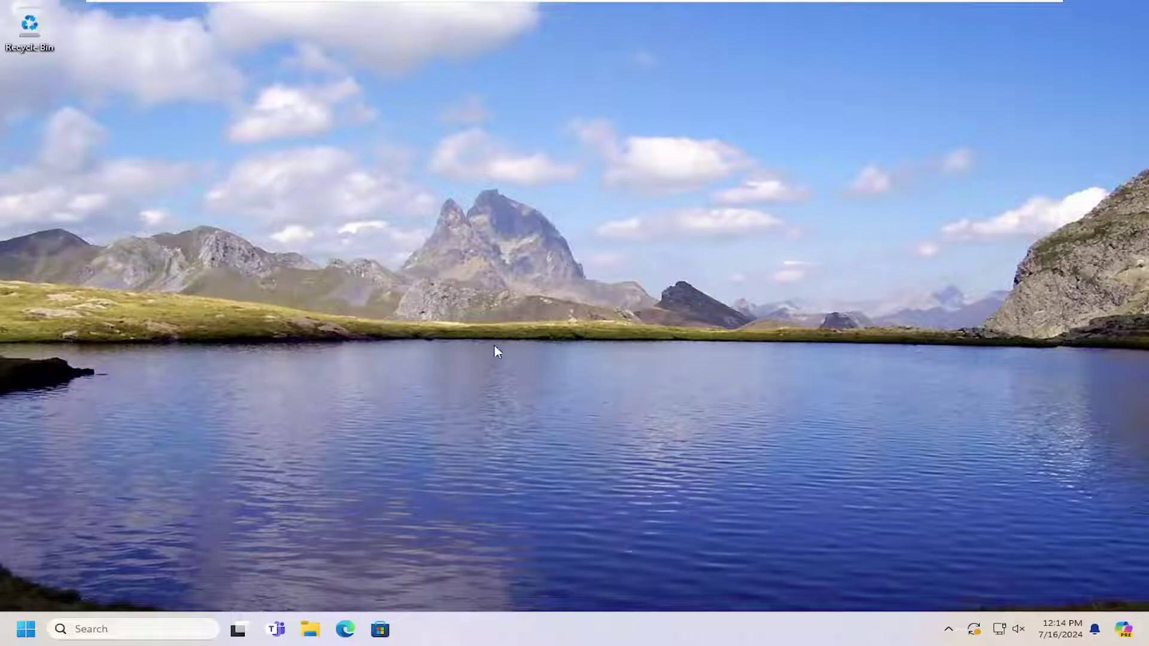
# Step: Search 'services' from the Start menu and launch the Services app
pyautogui.click(25, 631)
pyautogui.write('se')
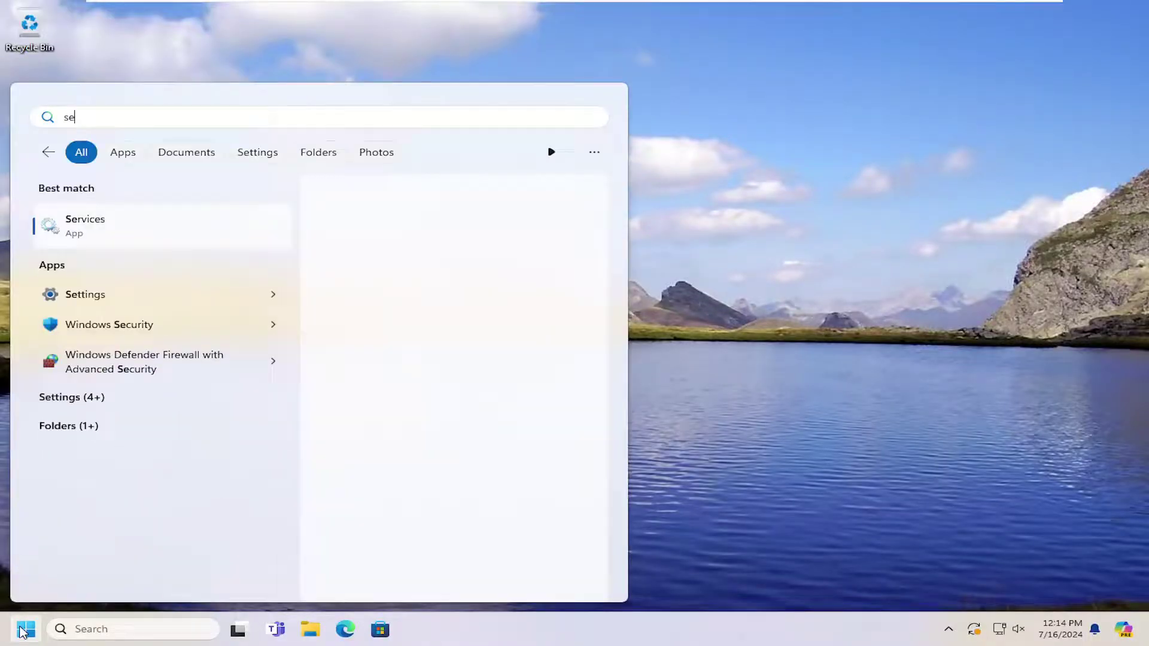
pyautogui.write('rvices')
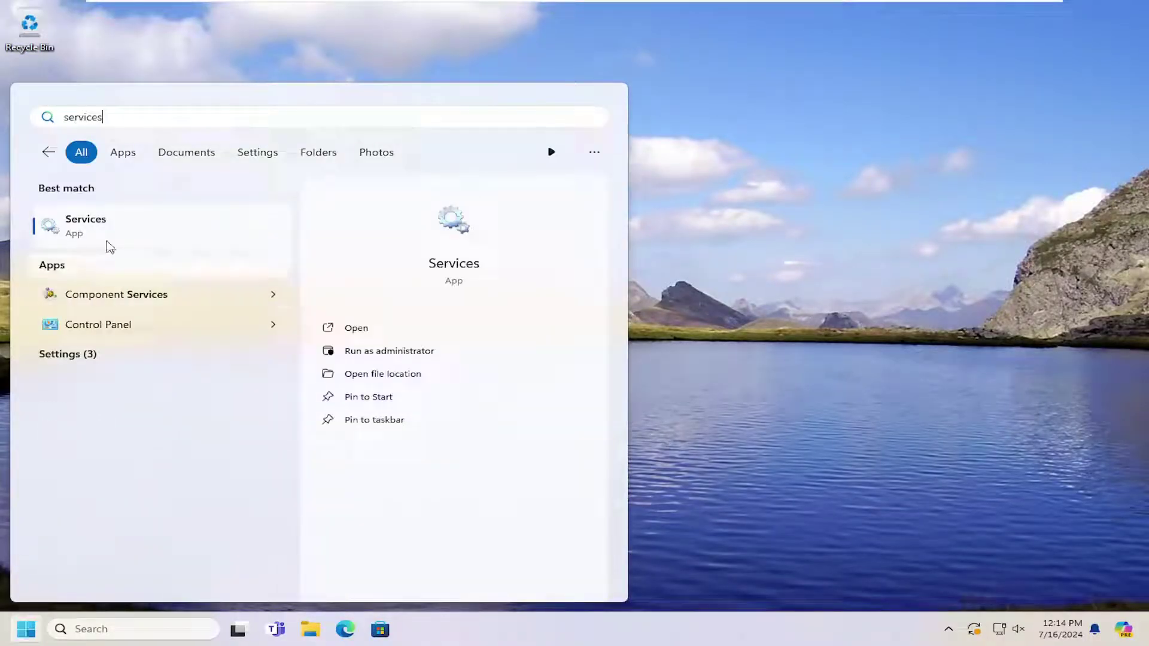
pyautogui.click(85, 225)
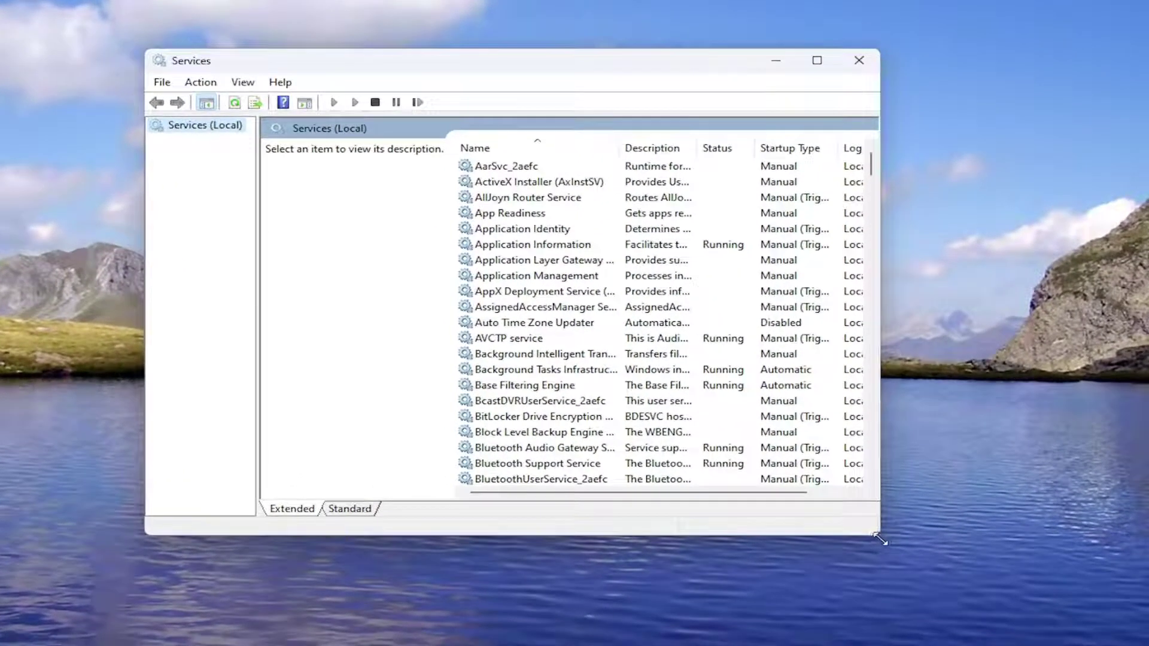
# Step: Enlarge the Services window and select WLAN AutoConfig to see its description
pyautogui.moveTo(883, 538); pyautogui.dragTo(977, 587)
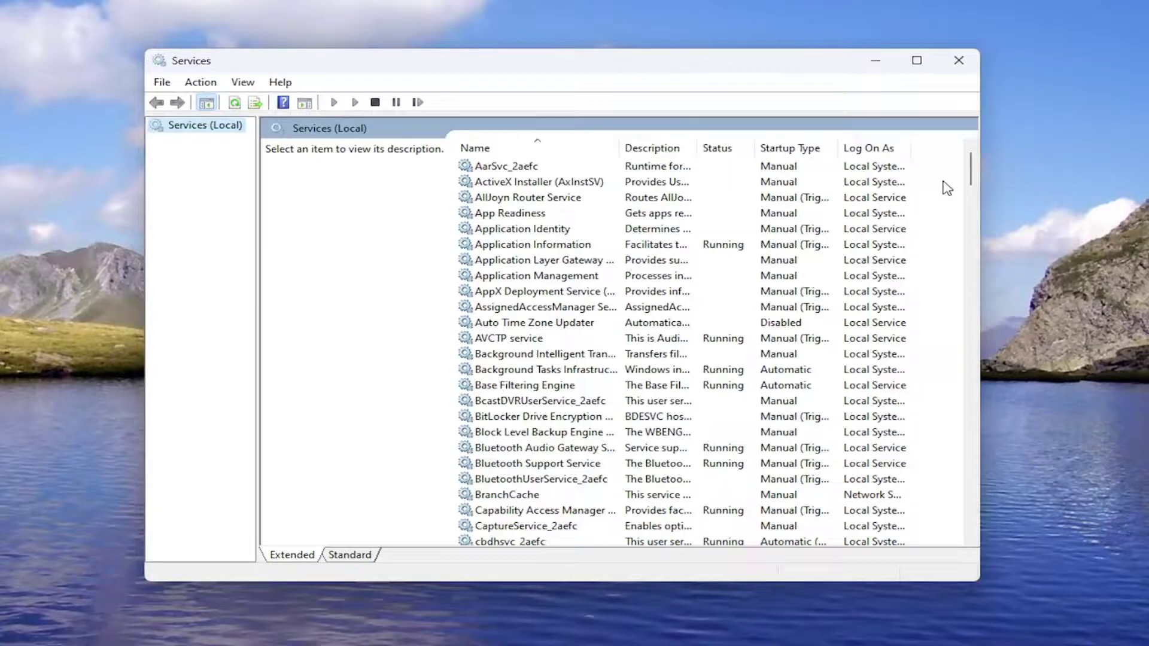
pyautogui.moveTo(969, 166); pyautogui.dragTo(980, 521)
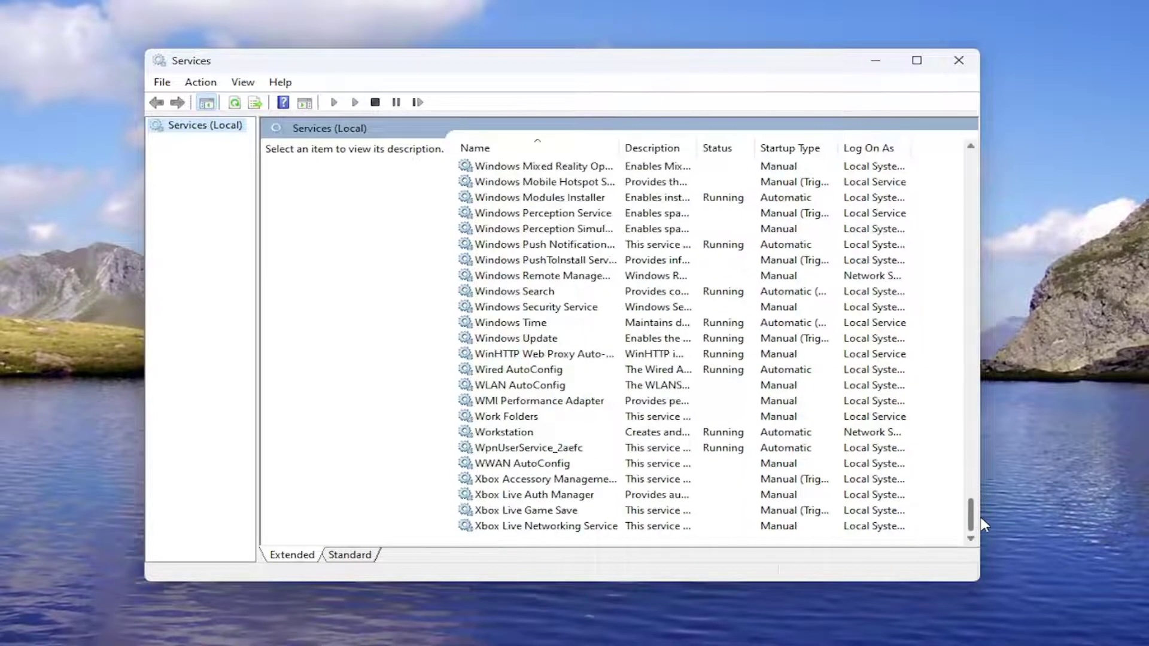
pyautogui.click(526, 387)
# Step: Start WLAN AutoConfig from its properties, then stop and start it again
pyautogui.doubleClick(526, 388)
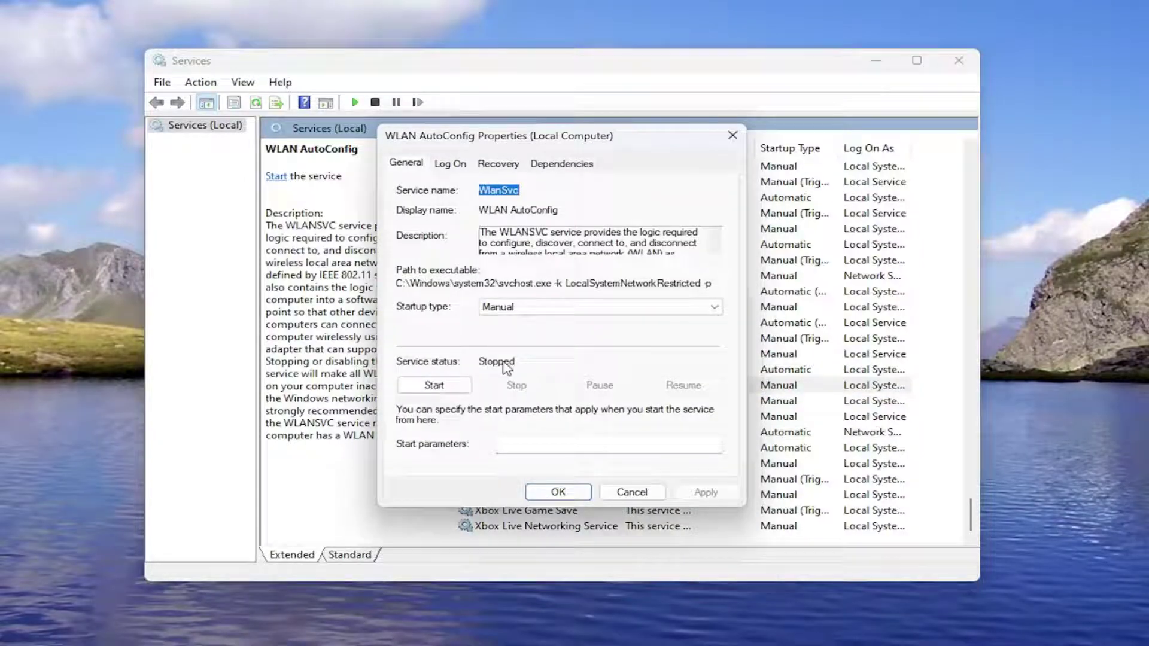
pyautogui.click(434, 385)
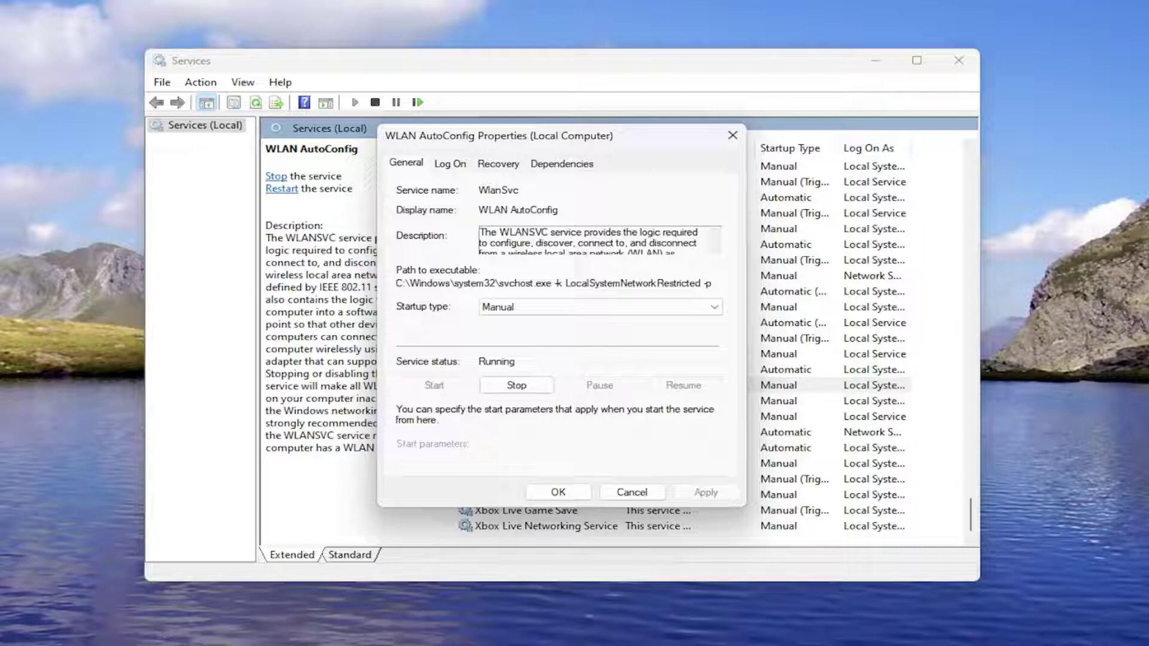
pyautogui.click(525, 387)
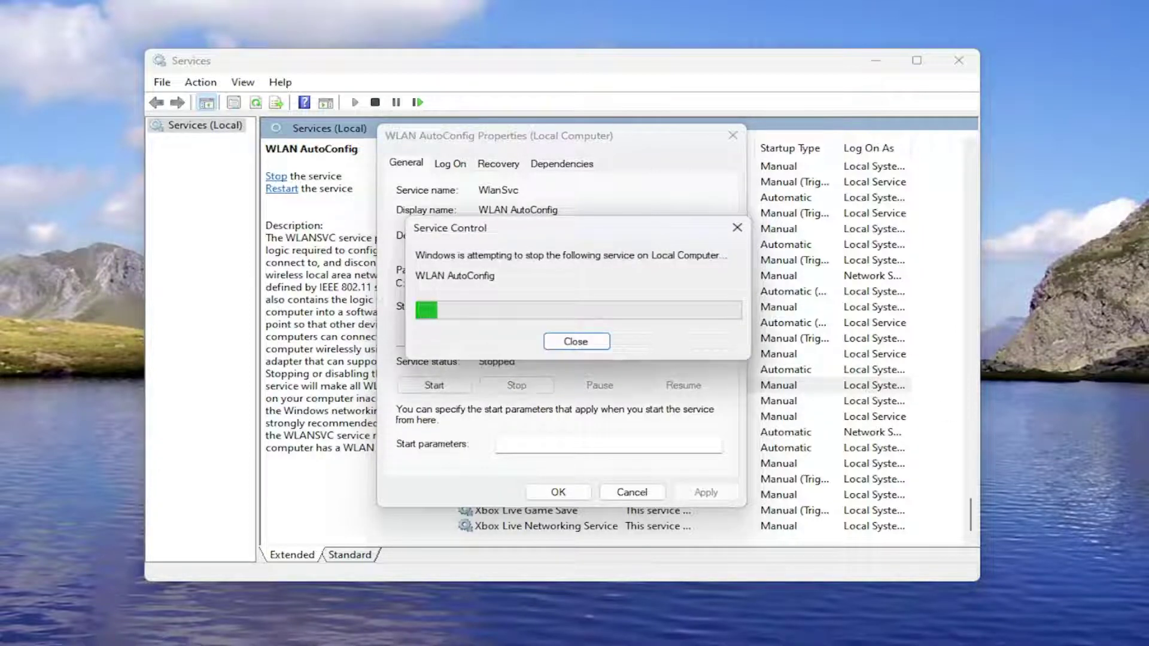
pyautogui.click(429, 388)
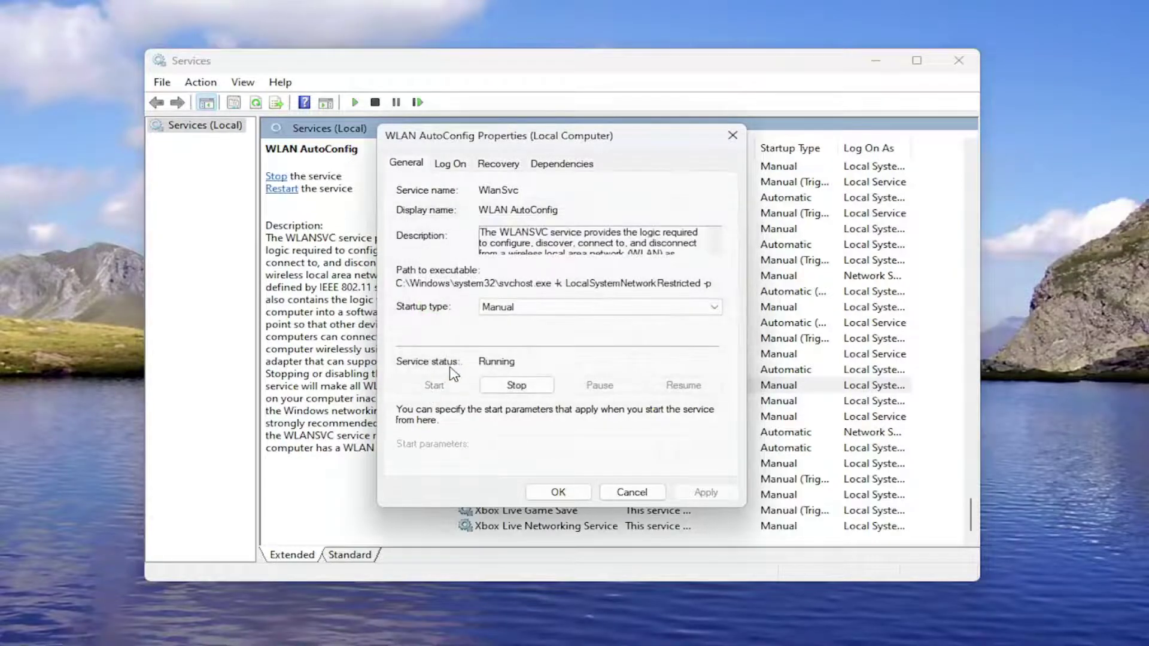
# Step: Close the WLAN AutoConfig properties window, leaving the service Running
pyautogui.click(732, 135)
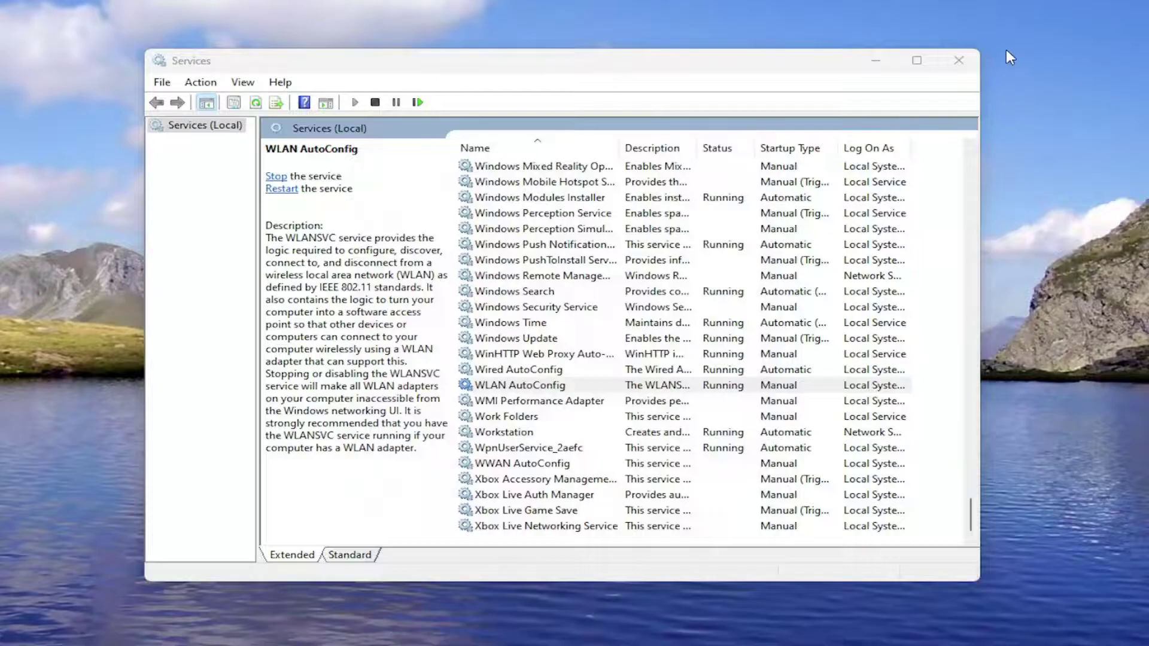